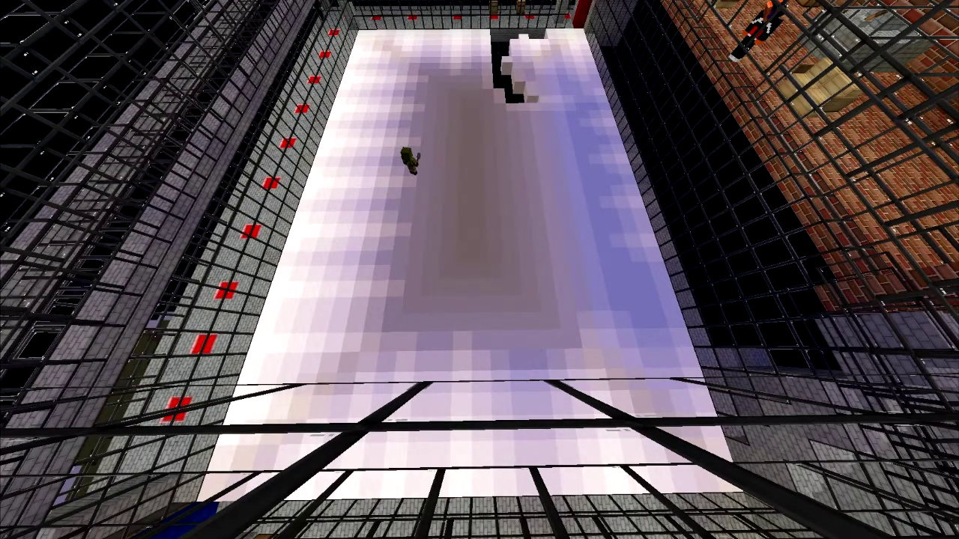
- Unhide the HUD with minimap and hotbar, and show the chat message history
key(F1)
key(t)
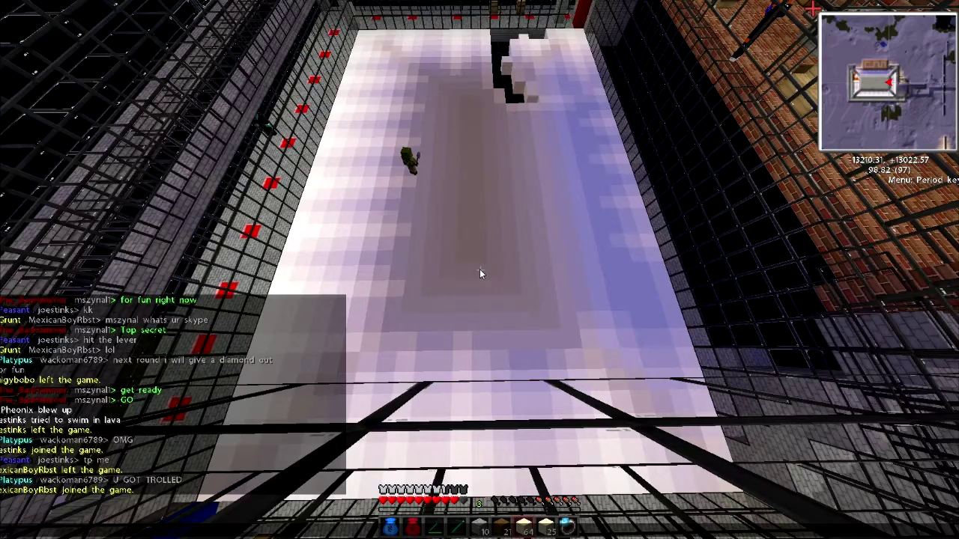